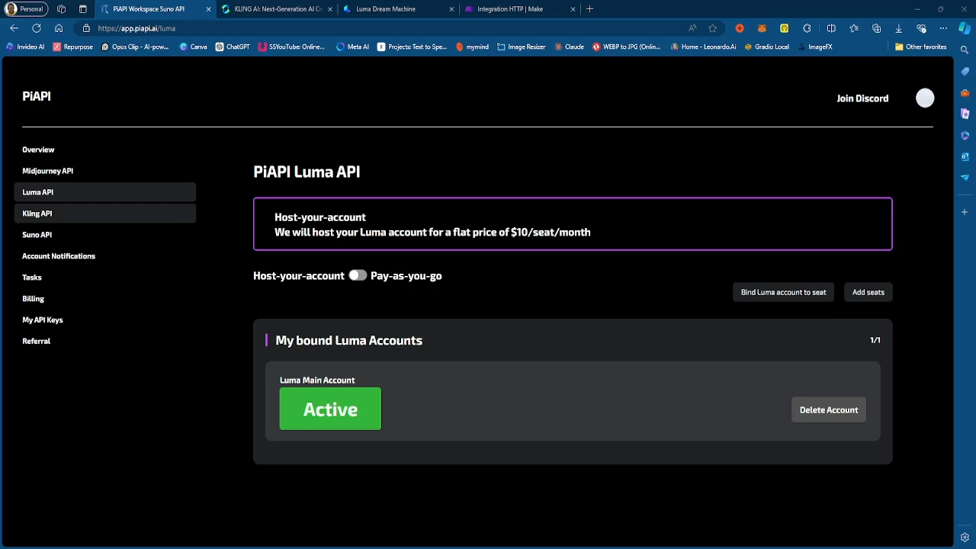
- View the Kling API page, where one Kling Account is bound and Active (1/1)
click(151, 213)
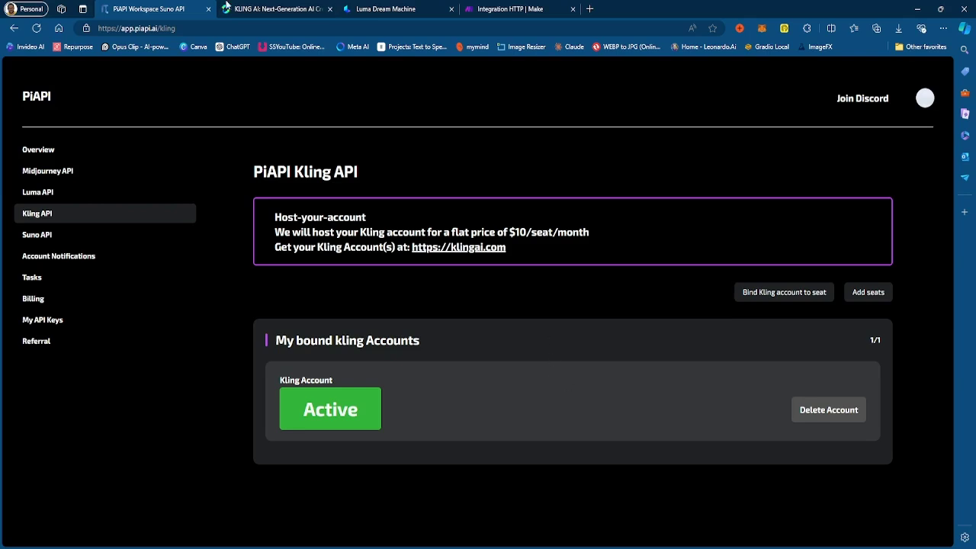
click(252, 8)
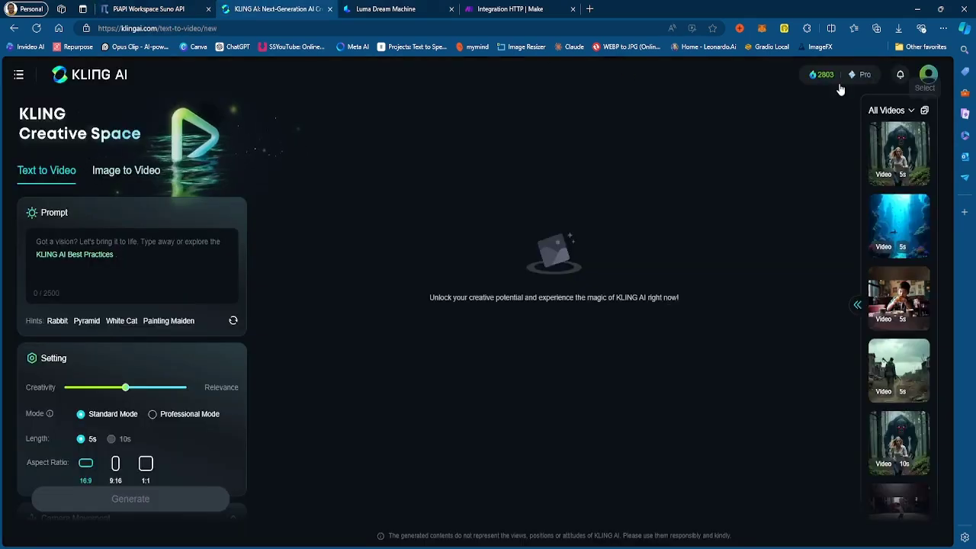
mouse_move(831, 80)
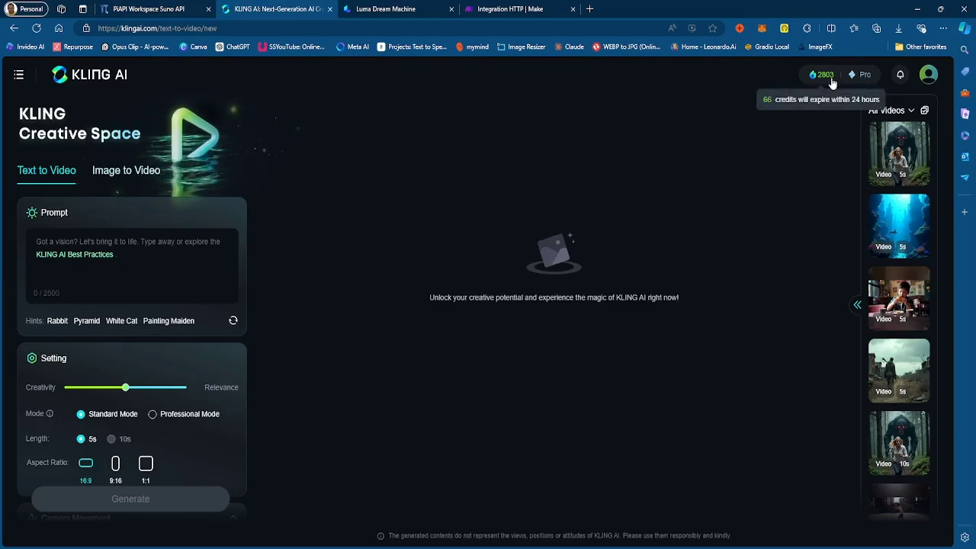
click(181, 8)
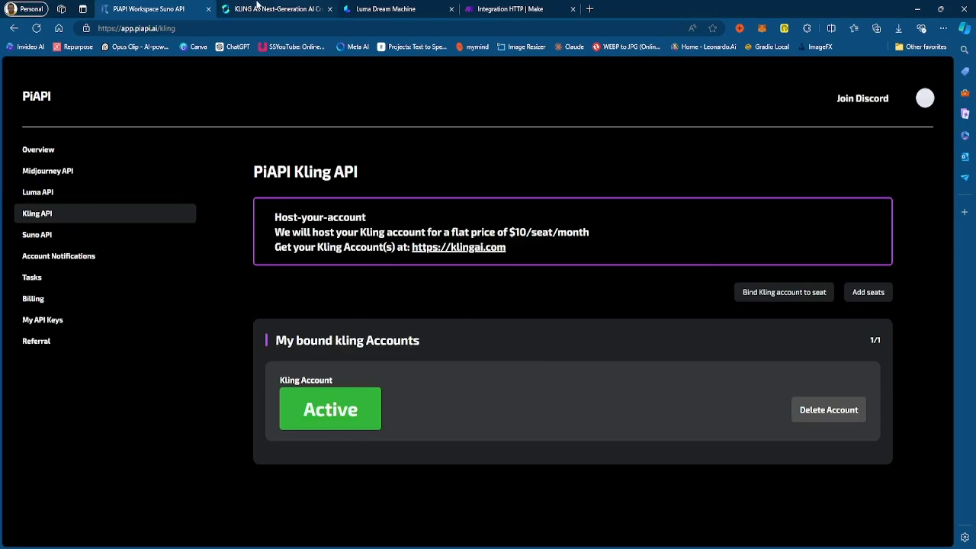
click(257, 6)
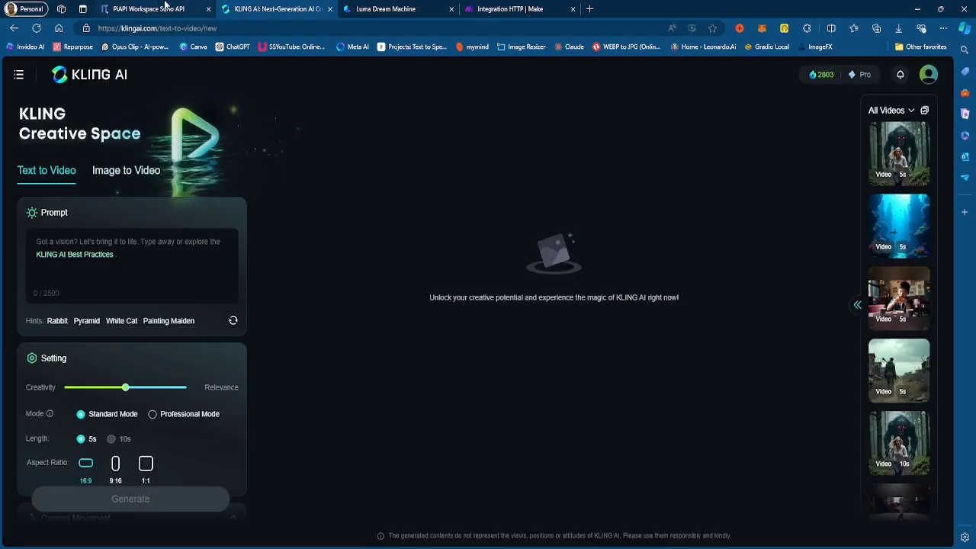
click(203, 10)
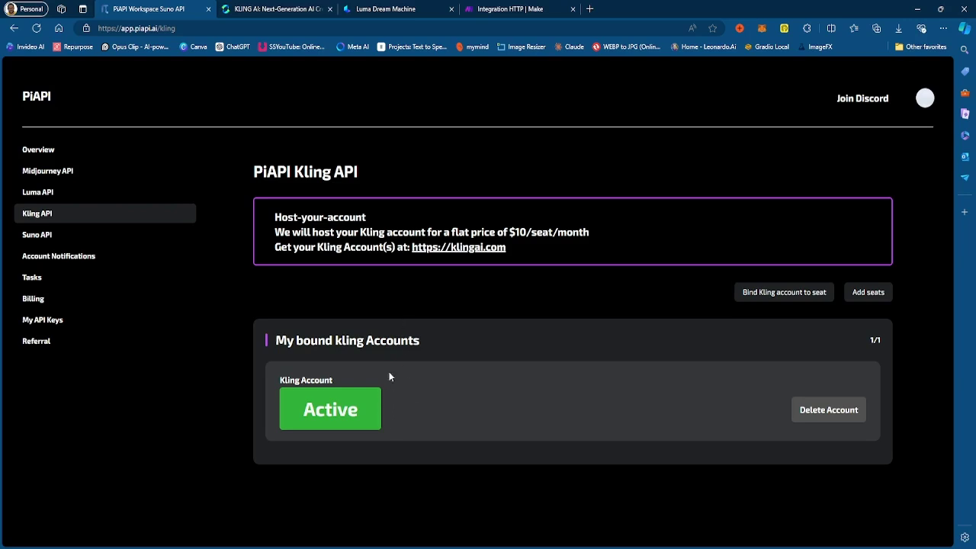
click(306, 9)
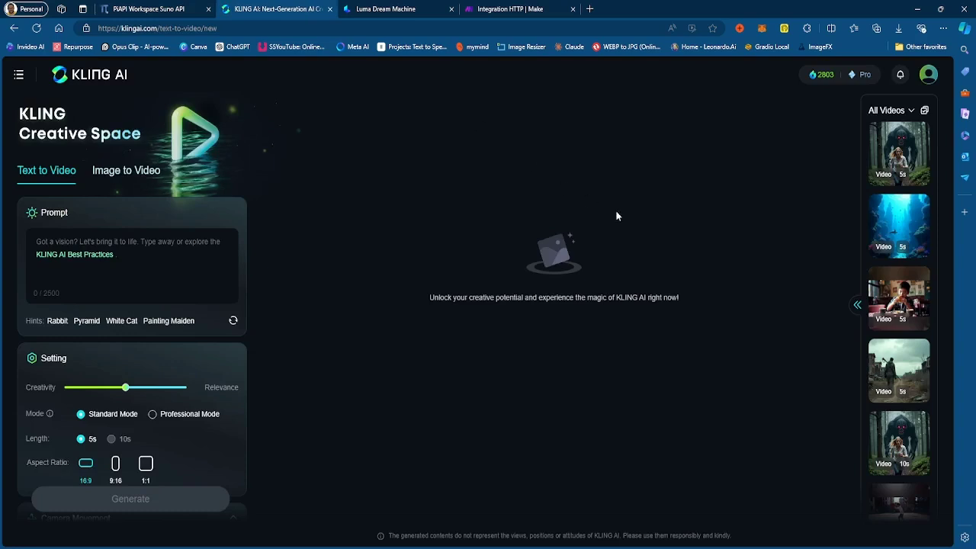
key(ctrl+shift+Tab)
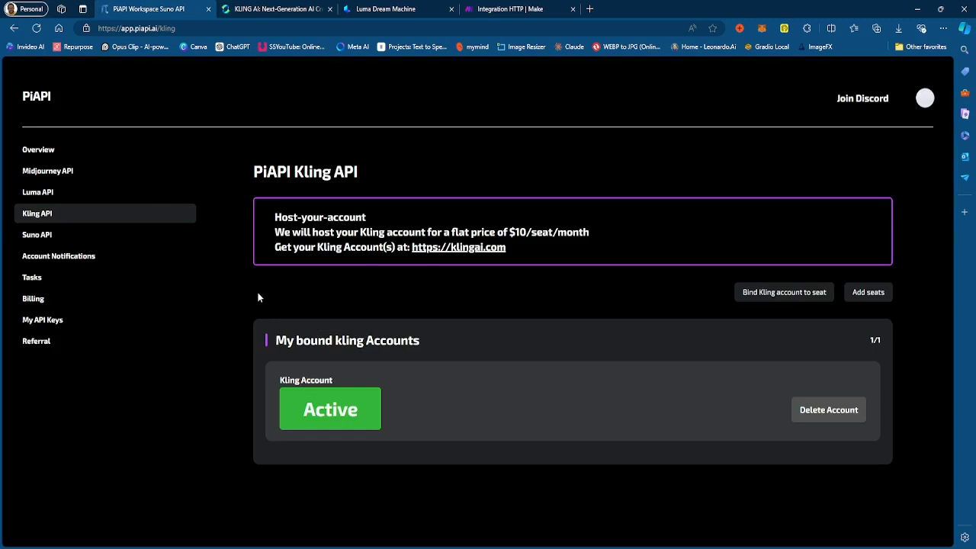
- Go to the Luma API page to review the Active Luma Main Account seat
click(86, 195)
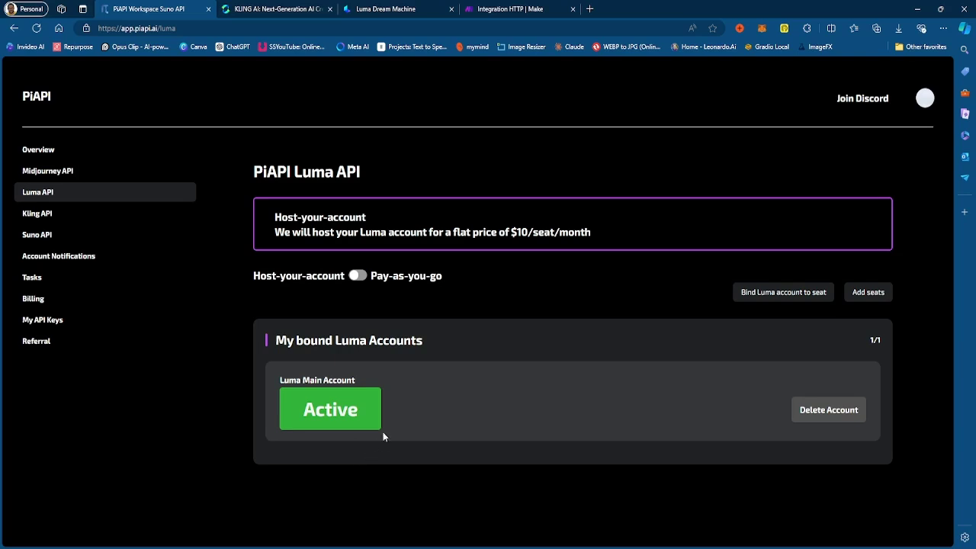
- Keep Luma in Host-your-account mode instead of pay-as-you-go, then view the Kling API page
click(359, 278)
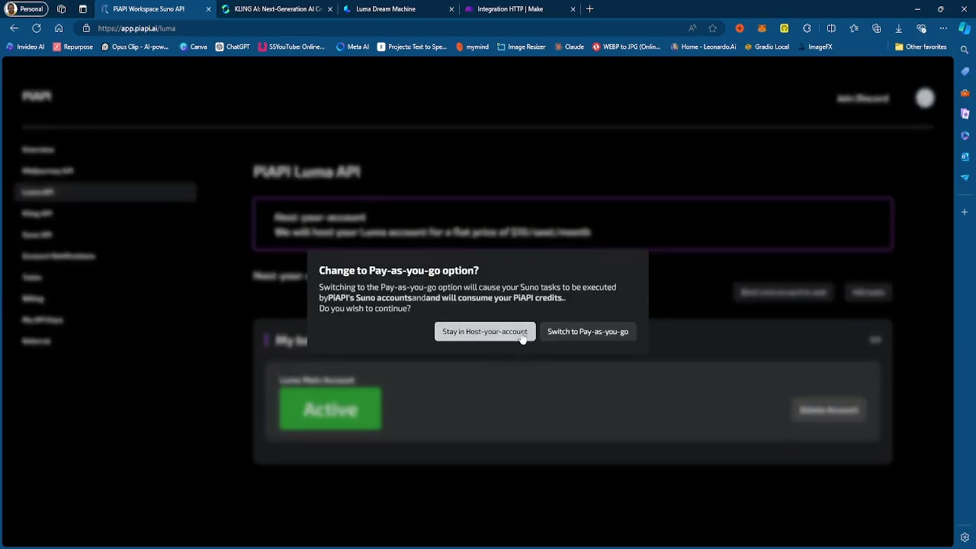
click(484, 331)
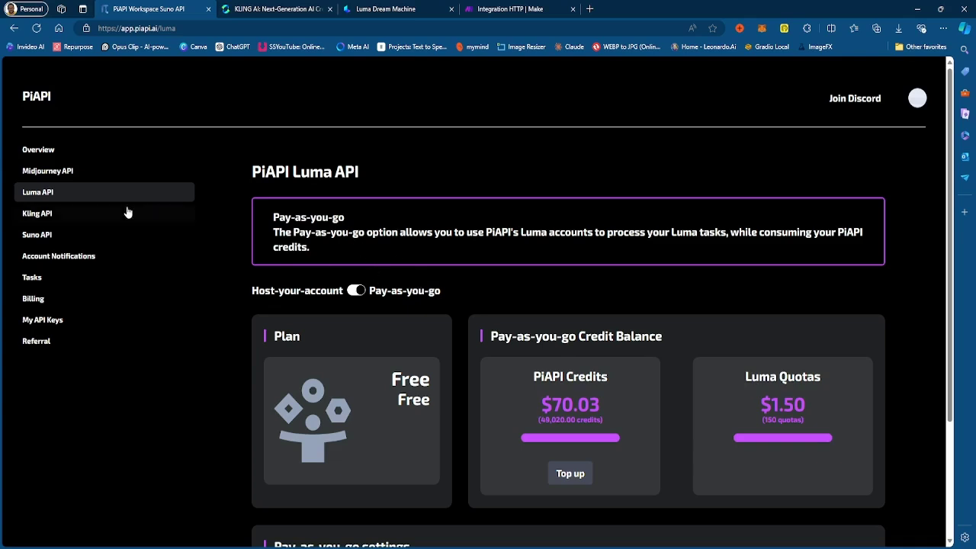
click(59, 215)
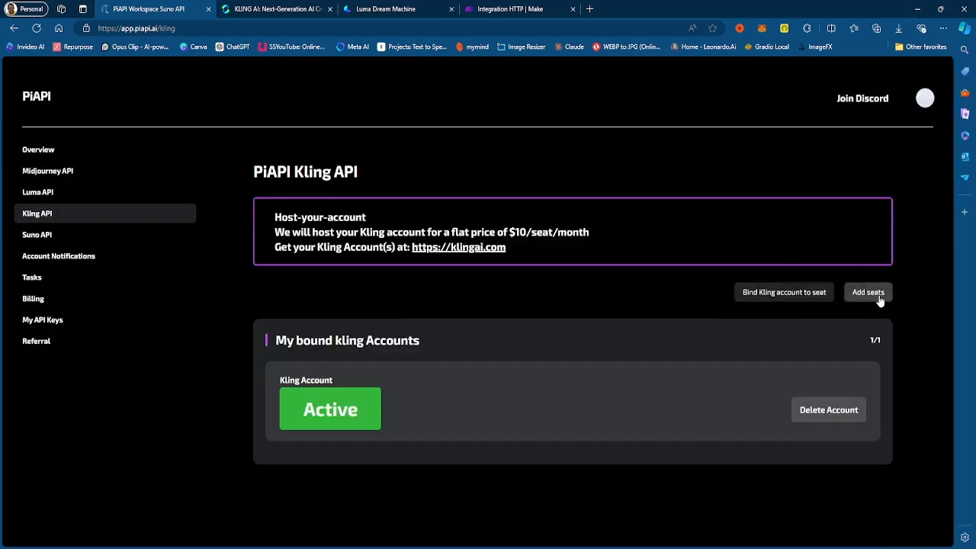
- Check the Kling seat quantity dialog in Billing and close it without paying, keeping 1 seat
click(879, 299)
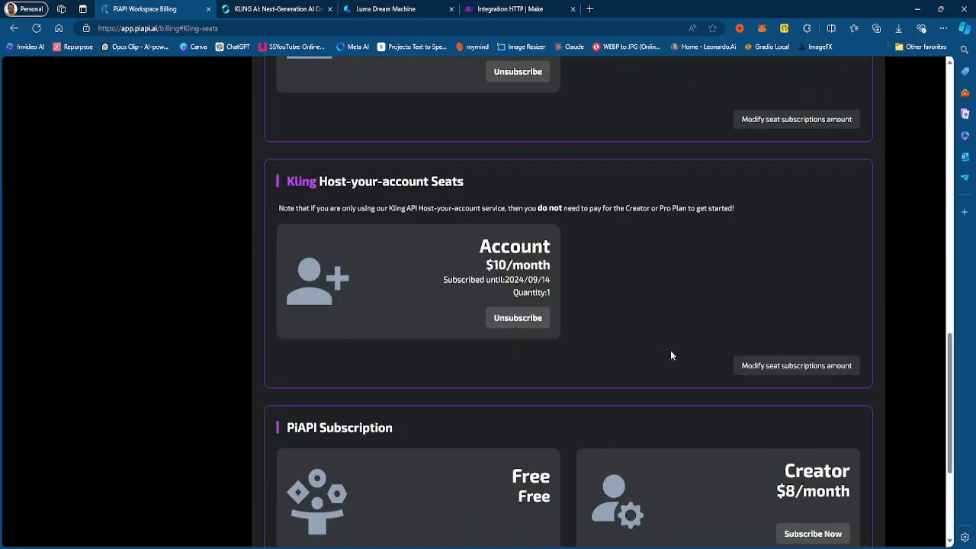
click(806, 368)
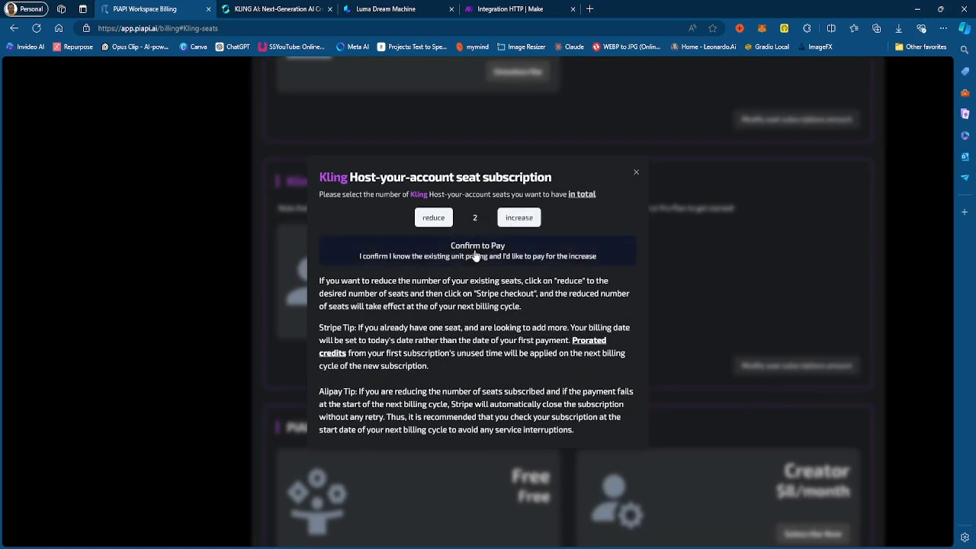
click(635, 175)
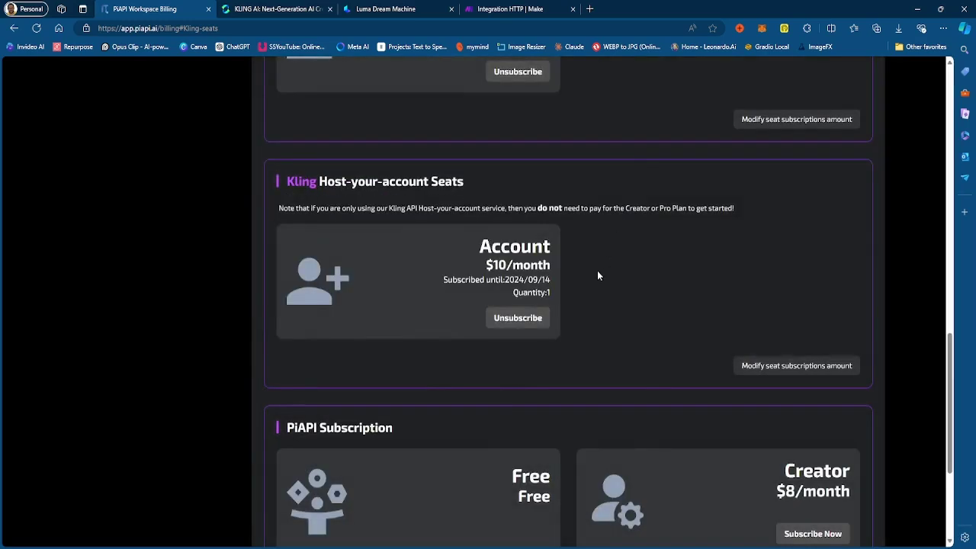
scroll(791, 383, up, 1)
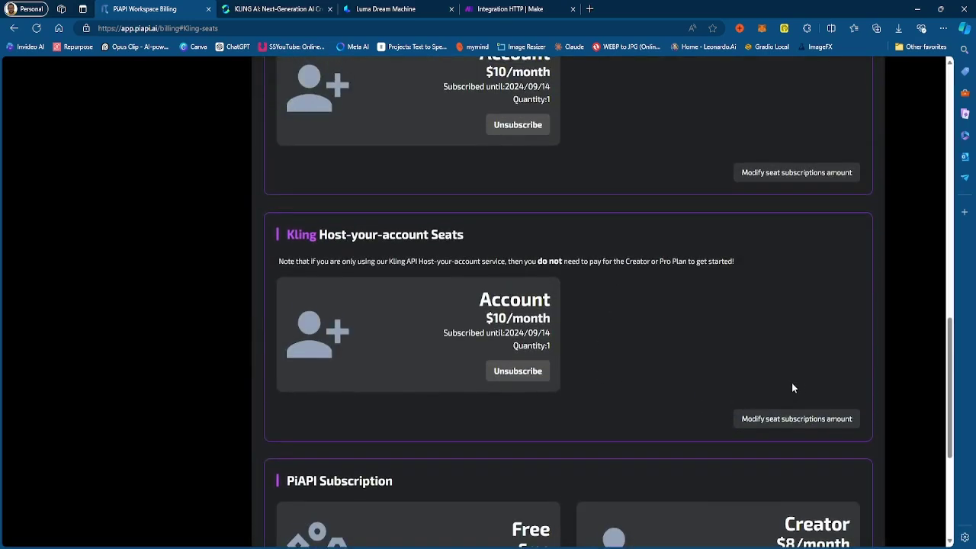
click(821, 422)
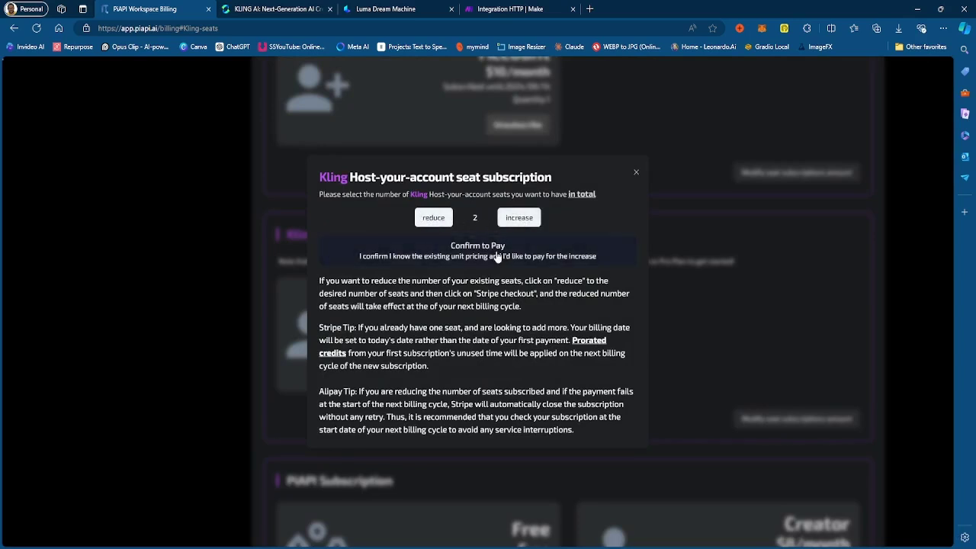
click(636, 173)
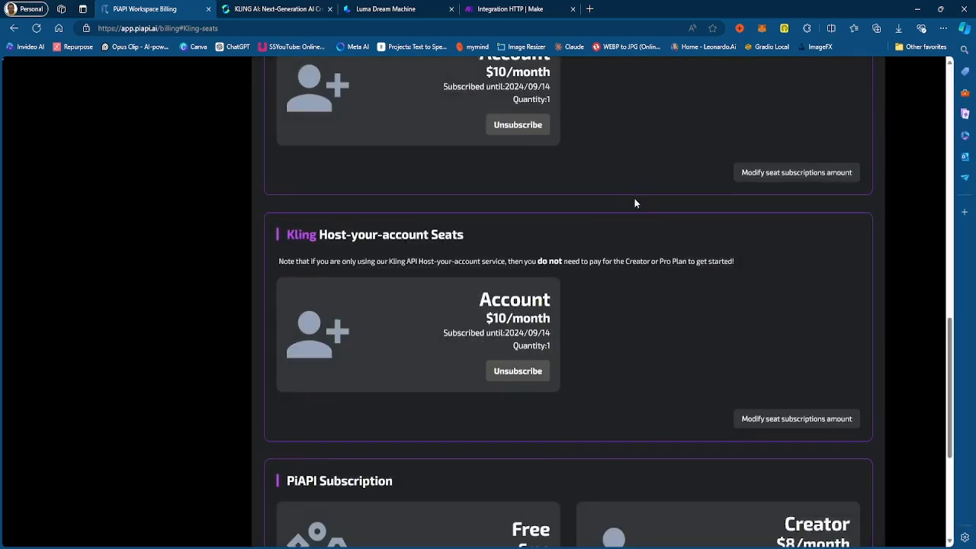
scroll(641, 229, up, 8)
scroll(638, 329, up, 4)
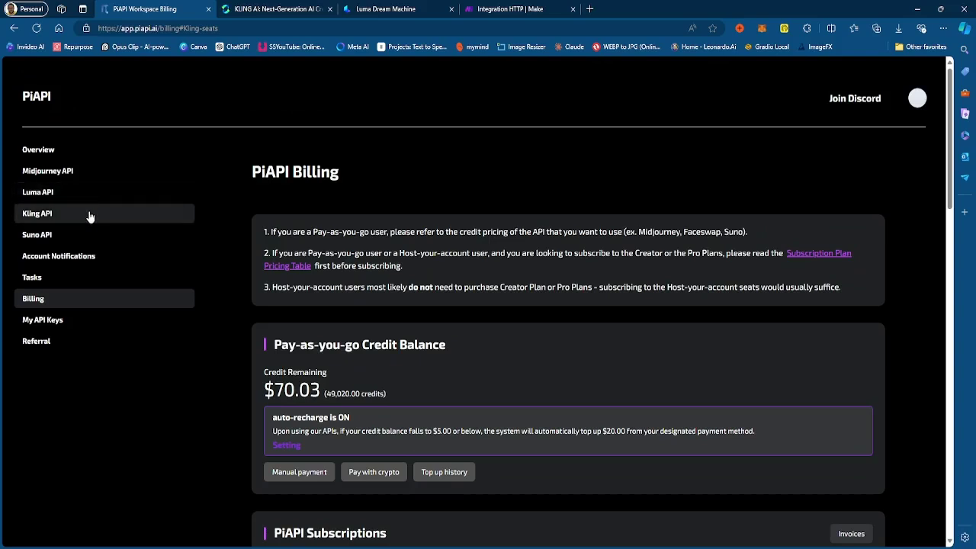
- Glance at the Make tab, then check Billing's $10/month Luma Host-your-account seat, quantity 1
click(490, 9)
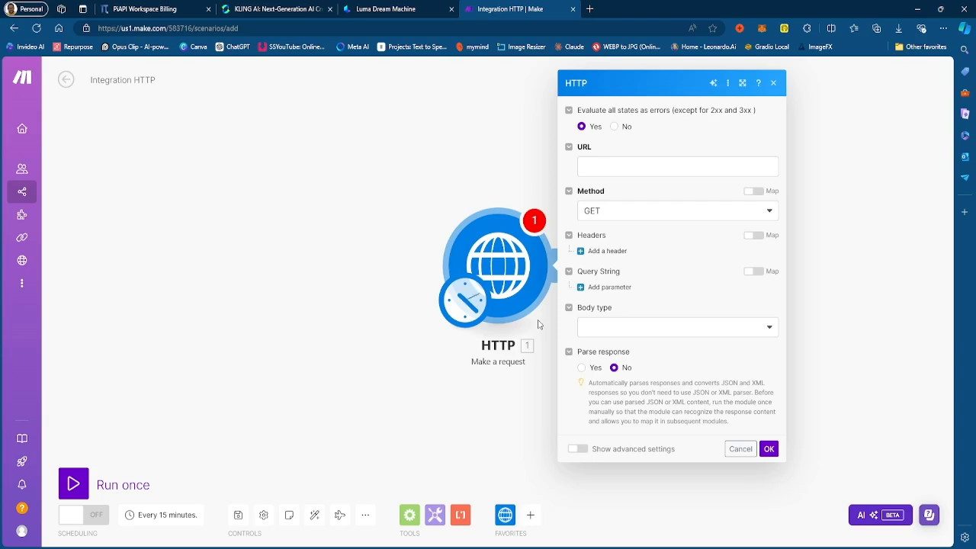
click(149, 9)
scroll(682, 390, down, 3)
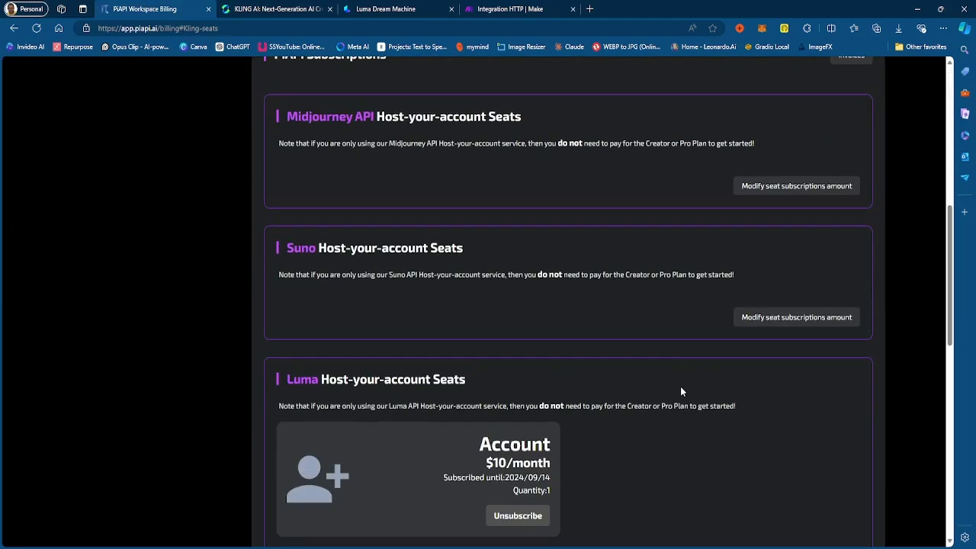
scroll(687, 344, up, 2)
scroll(727, 374, down, 3)
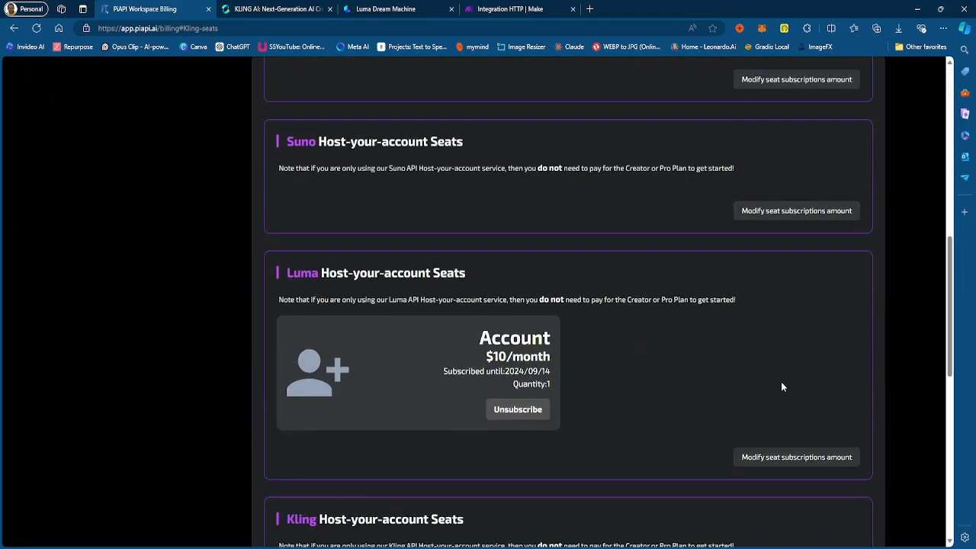
scroll(780, 387, up, 3)
scroll(419, 338, up, 5)
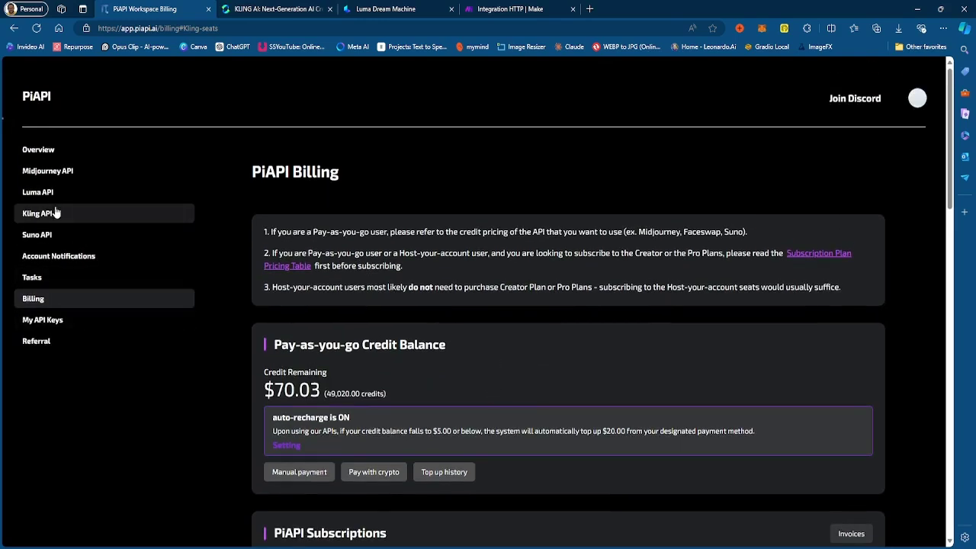
- Switch Luma API back to Host-your-account mode and attempt to bind another Luma account to a seat
click(38, 192)
scroll(745, 348, down, 2)
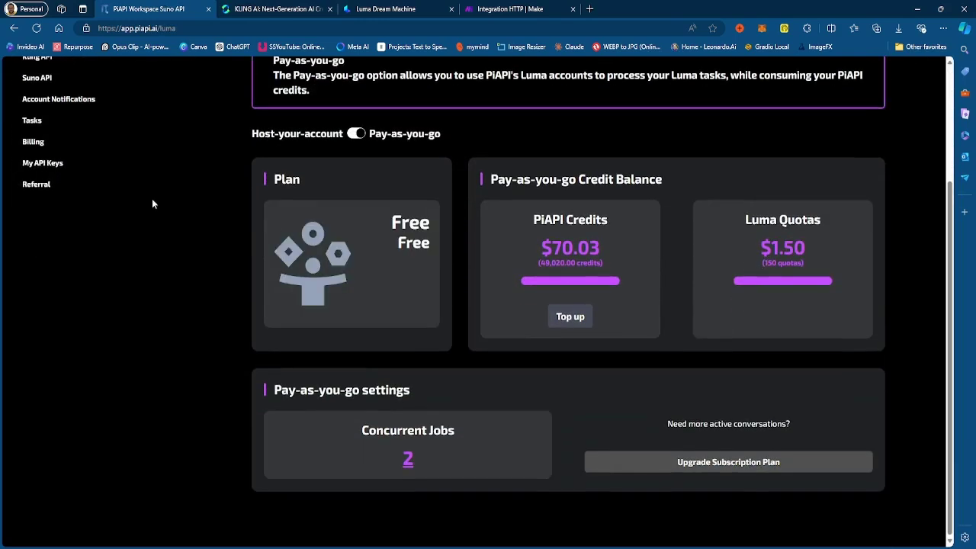
scroll(152, 203, up, 2)
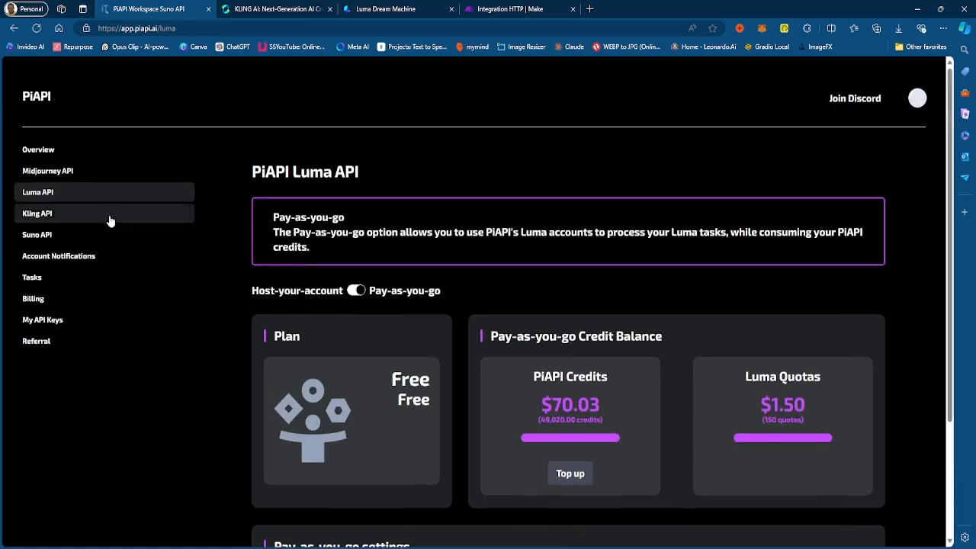
click(356, 291)
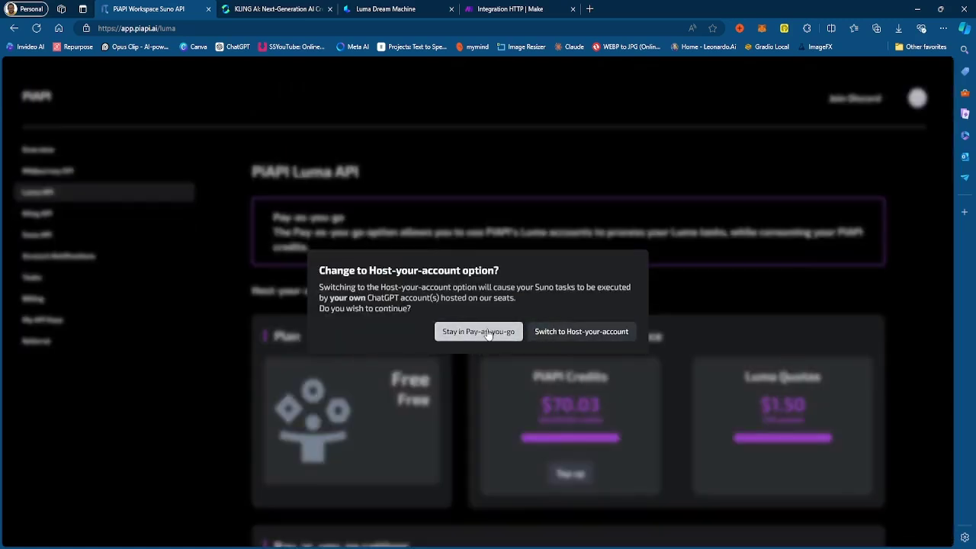
click(595, 333)
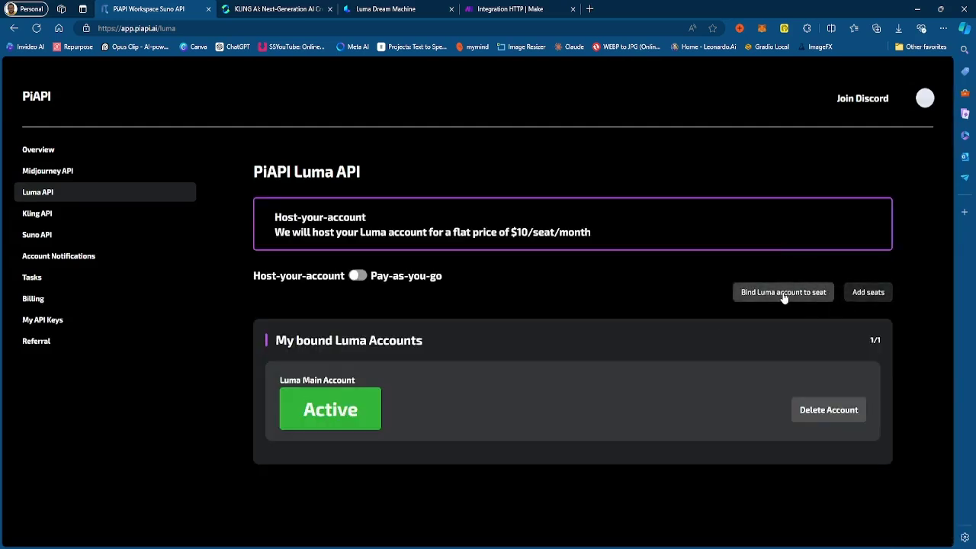
click(784, 297)
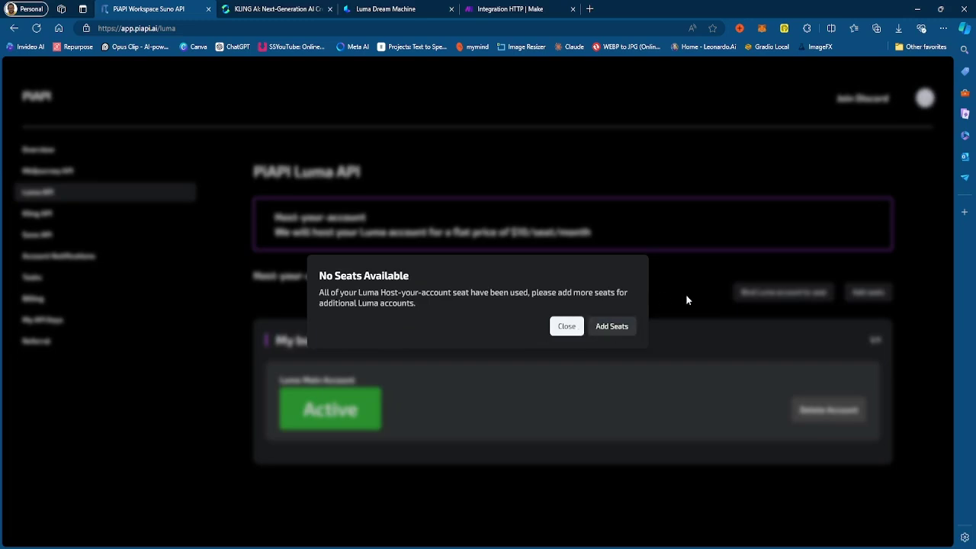
- Dismiss the No Seats Available notice, leaving the Luma Main Account Active at 1/1
click(568, 327)
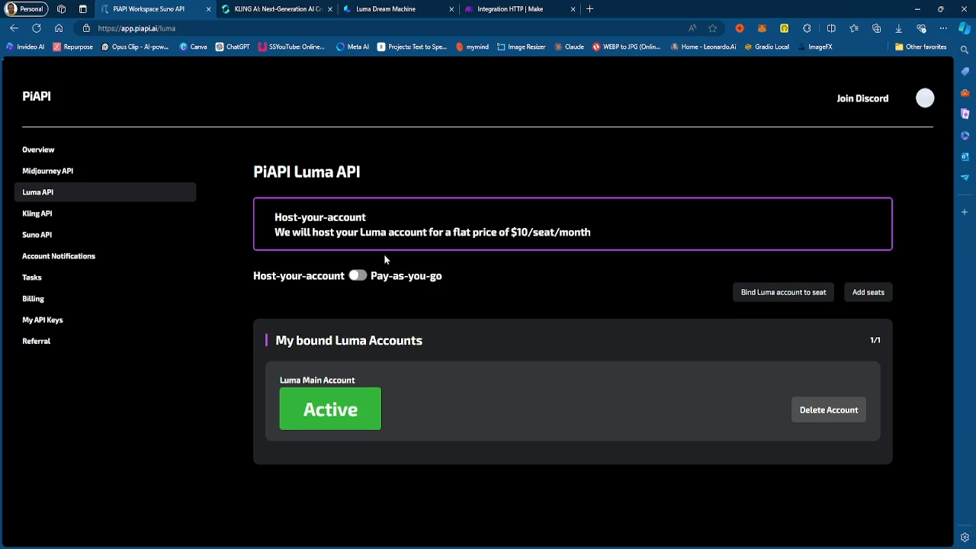
- Confirm the Active Kling Account in PiAPI, then browse Kling AI's Text to Video settings
click(70, 218)
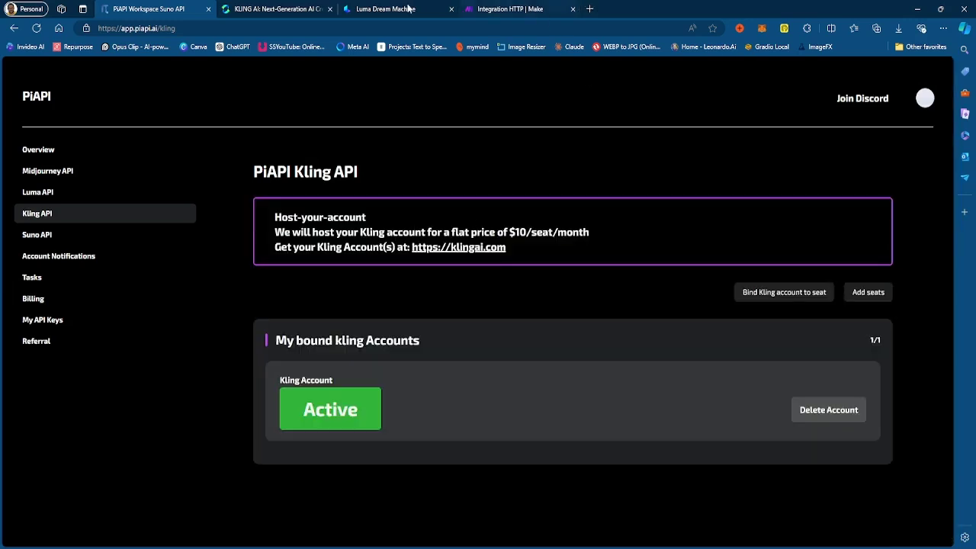
click(232, 9)
scroll(166, 328, down, 3)
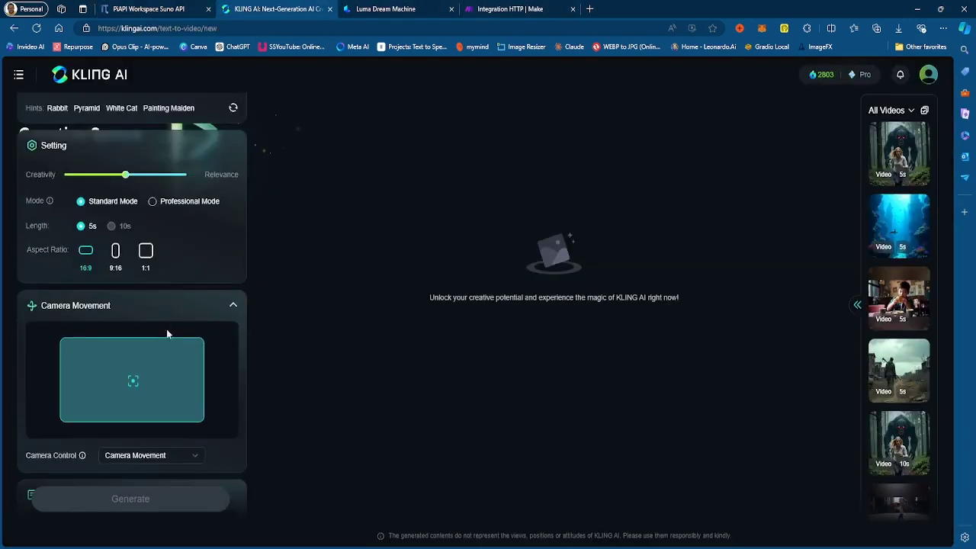
scroll(160, 305, up, 1)
scroll(159, 305, up, 3)
scroll(144, 343, down, 2)
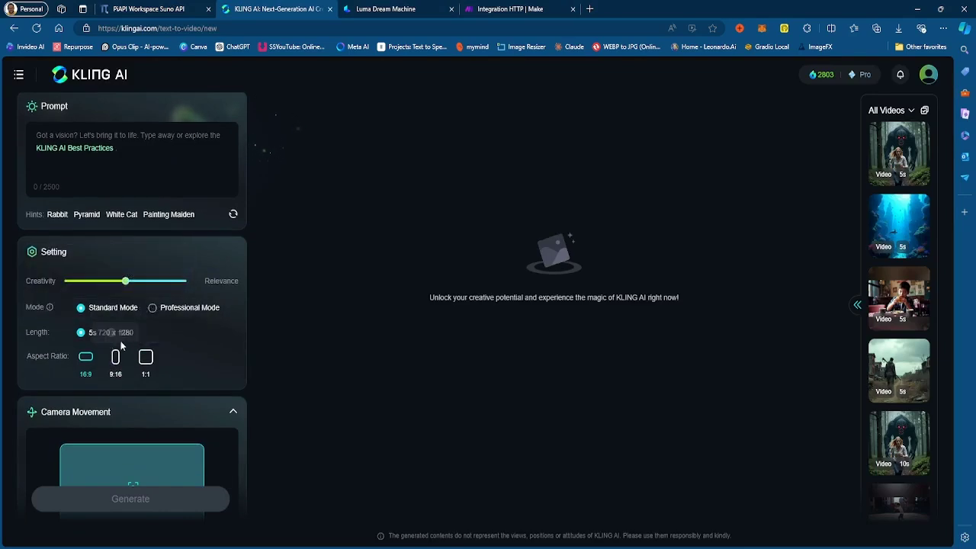
scroll(91, 377, down, 2)
scroll(107, 373, down, 2)
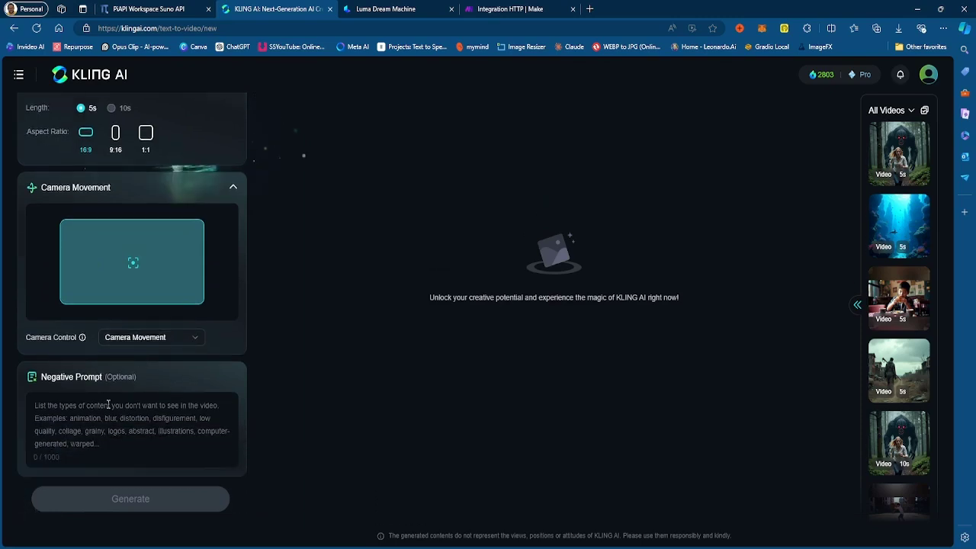
scroll(103, 398, up, 4)
scroll(103, 398, up, 3)
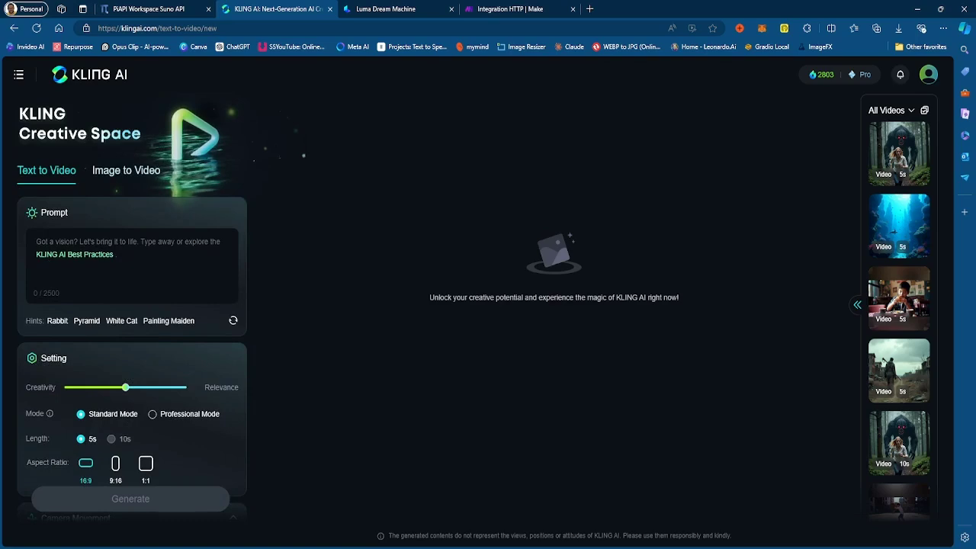
- Switch Kling AI's Creative Space to Image to Video mode and review its form
click(131, 180)
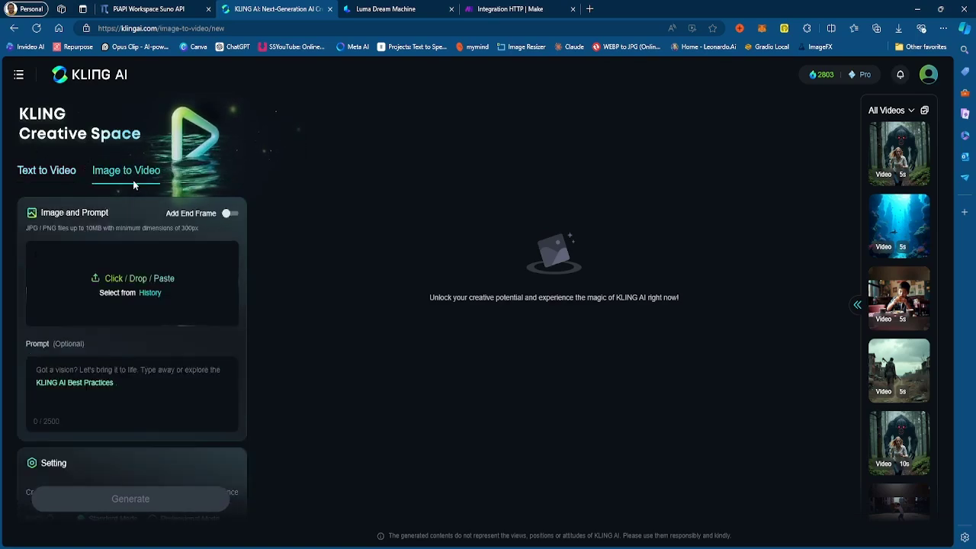
scroll(120, 260, down, 2)
scroll(120, 261, down, 4)
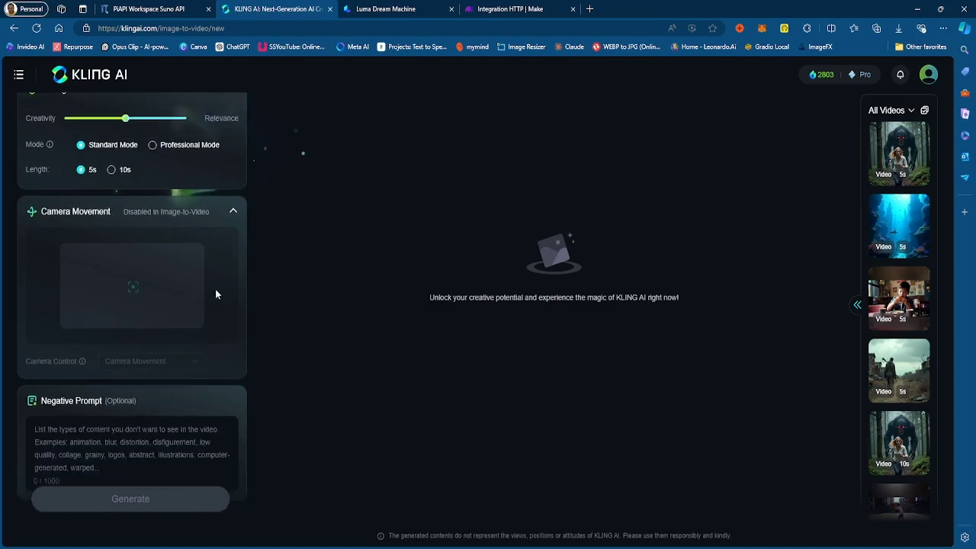
- Return to the Make scenario showing the HTTP 'Make a request' module with empty URL and GET
click(510, 9)
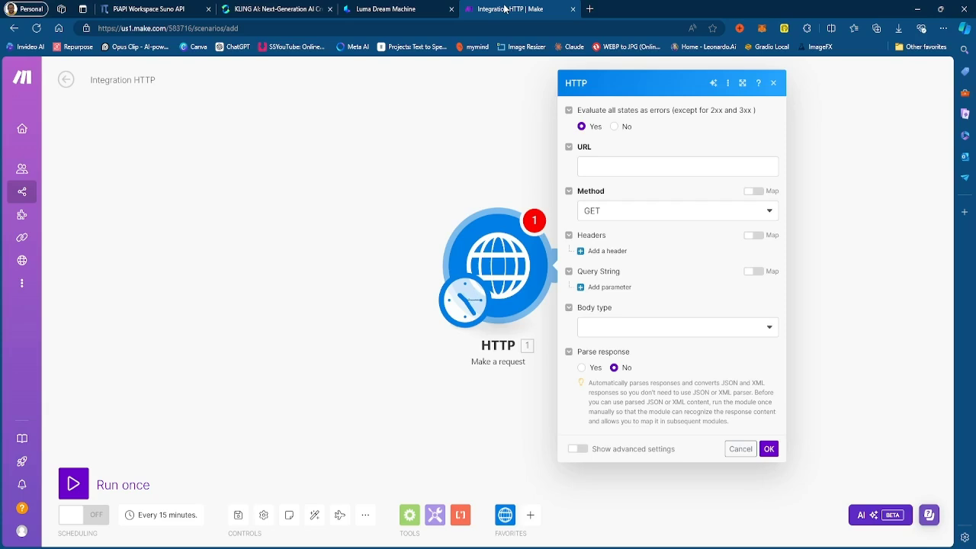
- Return to PiAPI's Kling API page listing the bound Kling Account Active at 1/1
click(122, 8)
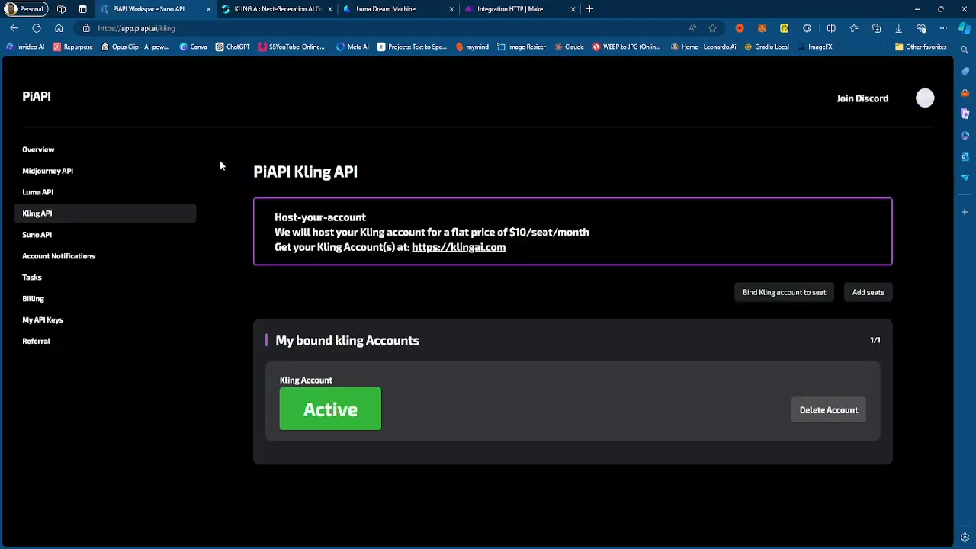